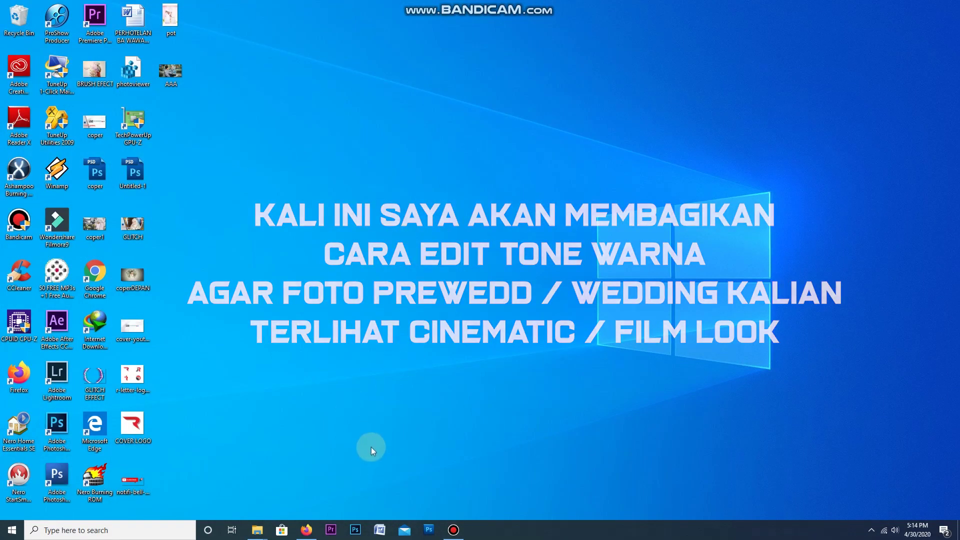
Launch Adobe Photoshop from the taskbar and bring up the open File Explorer windows
click(357, 531)
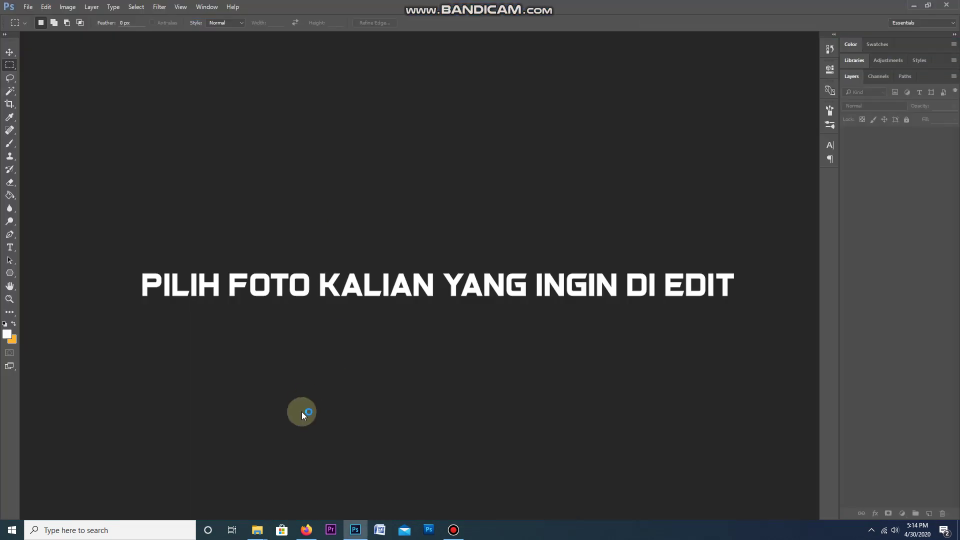
click(256, 532)
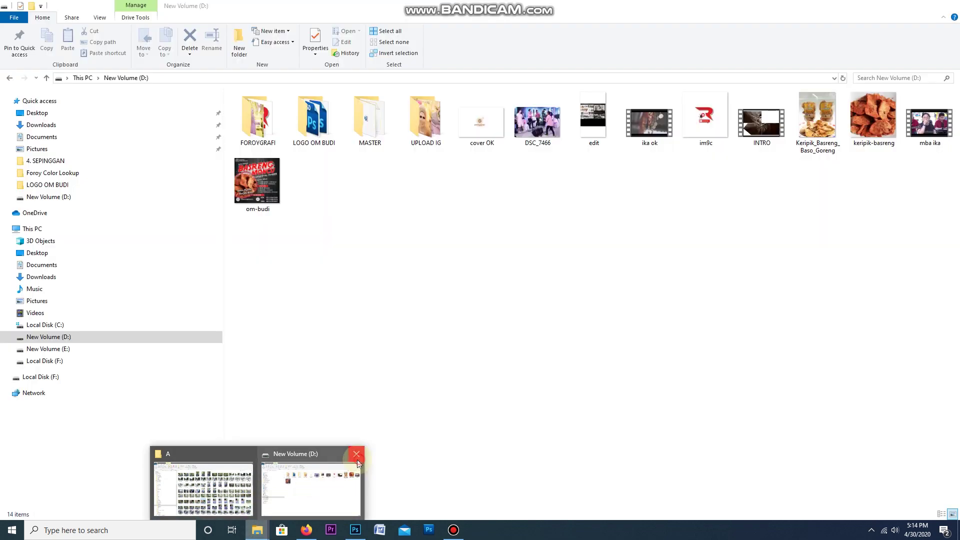
Close the New Volume (D:) window and browse the prewedding folder A thumbnails
click(356, 453)
click(257, 485)
scroll(486, 360, down, 3)
scroll(562, 326, down, 3)
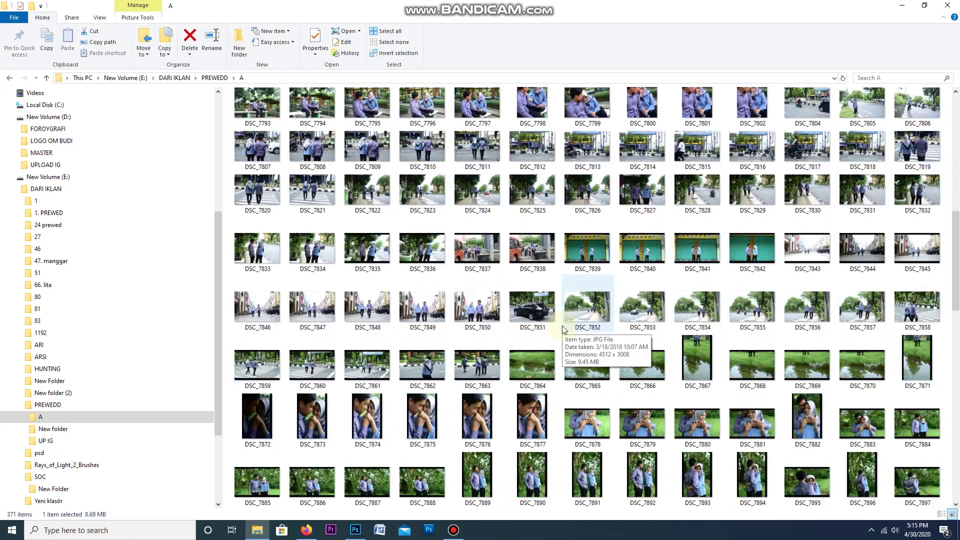
scroll(562, 327, down, 3)
scroll(562, 327, up, 7)
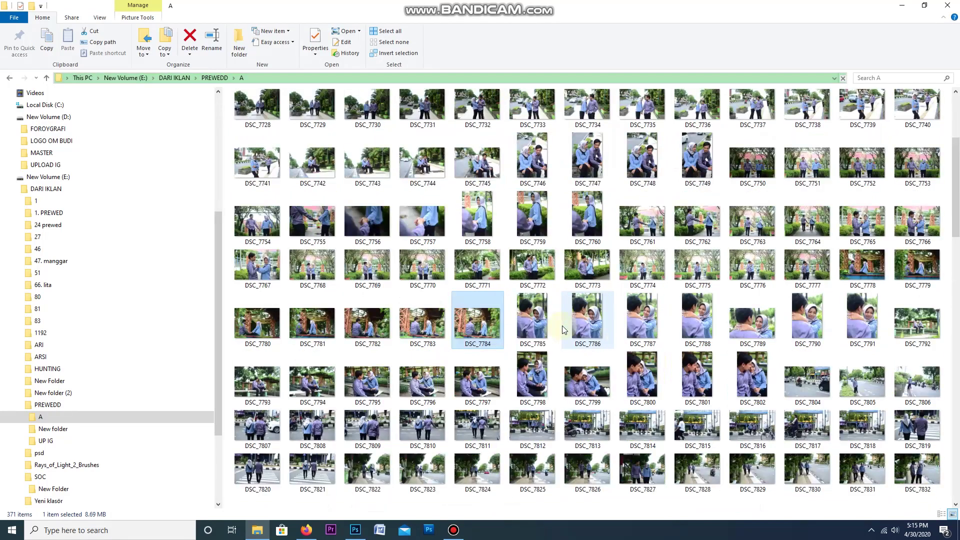
scroll(562, 326, up, 3)
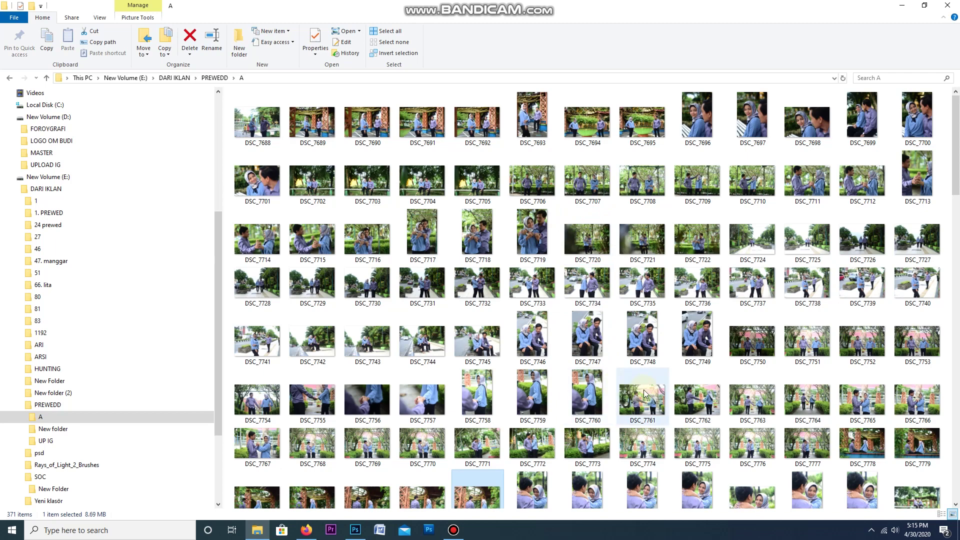
scroll(644, 388, down, 2)
scroll(633, 364, down, 3)
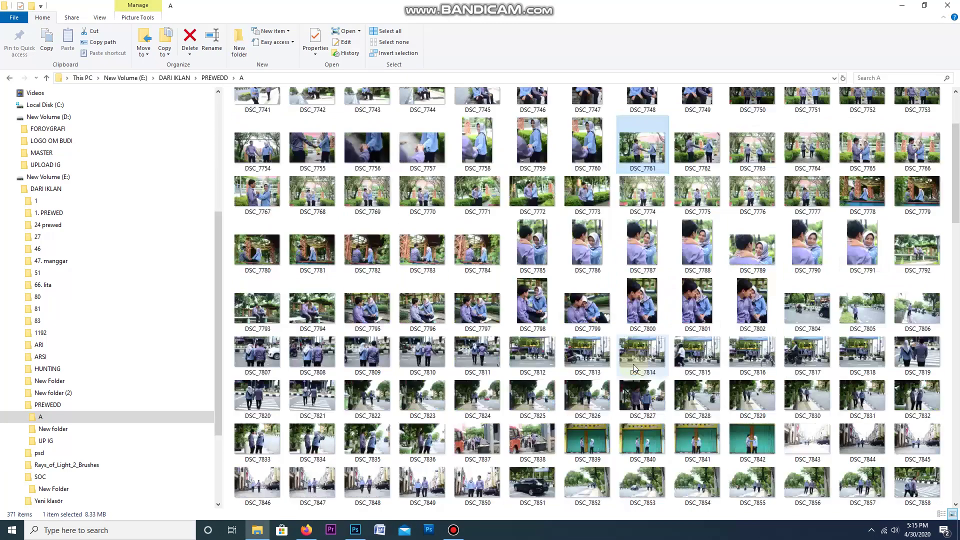
scroll(605, 317, up, 3)
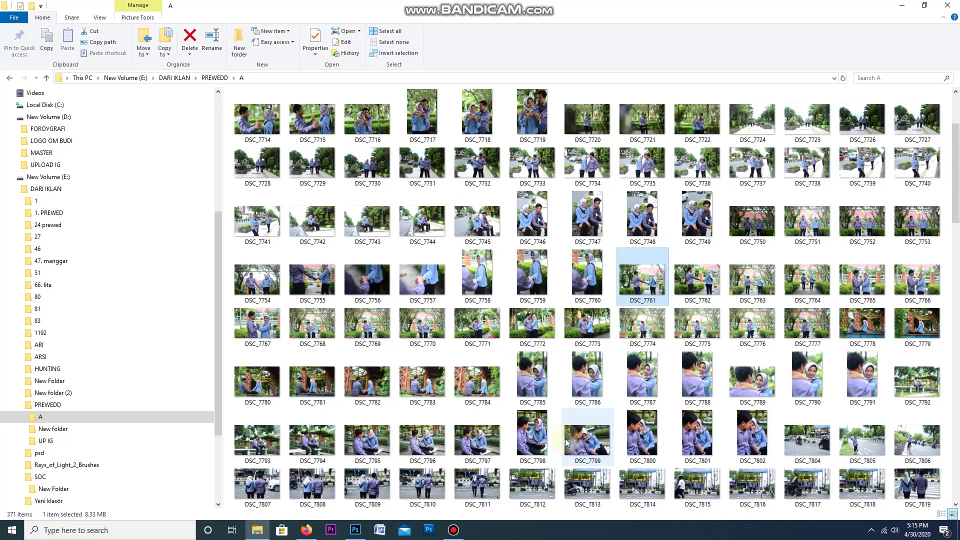
Open photo DSC_7799 in the photo viewer, then step back to the previous photo
click(586, 439)
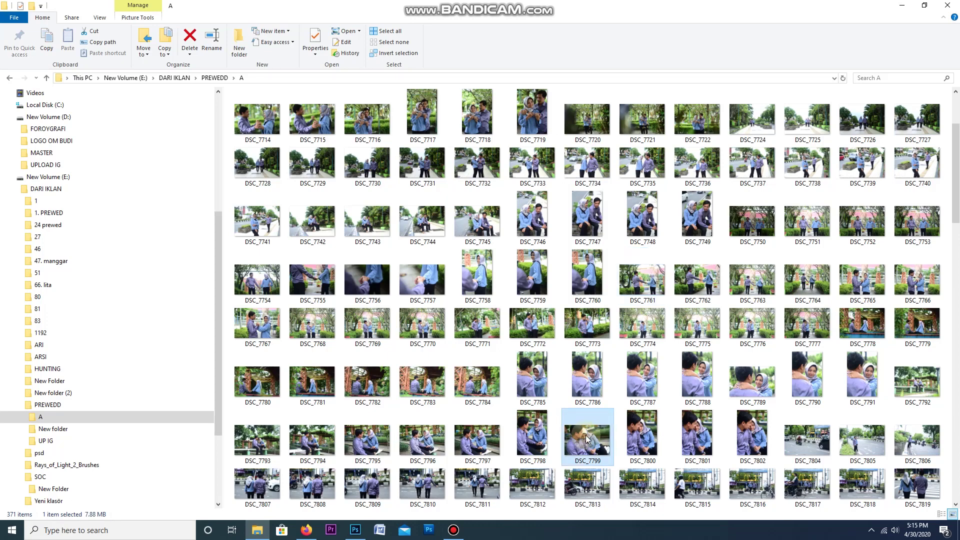
double_click(586, 439)
key(Left)
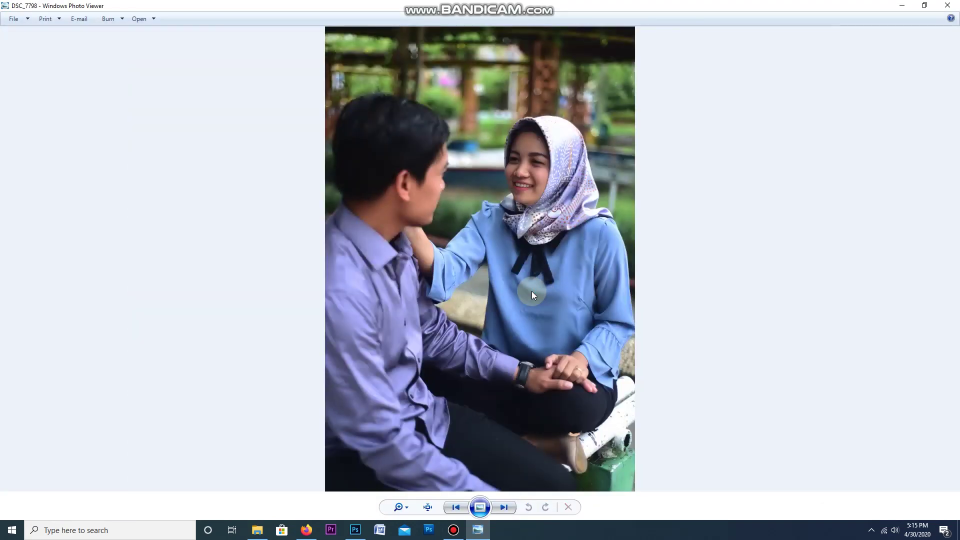
Browse to DSC_7796, the couple on the park bench, and open it with Adobe Photoshop
key(Left)
key(Left)
key(Left)
key(Left)
key(Left)
key(Left)
key(Left)
key(Left)
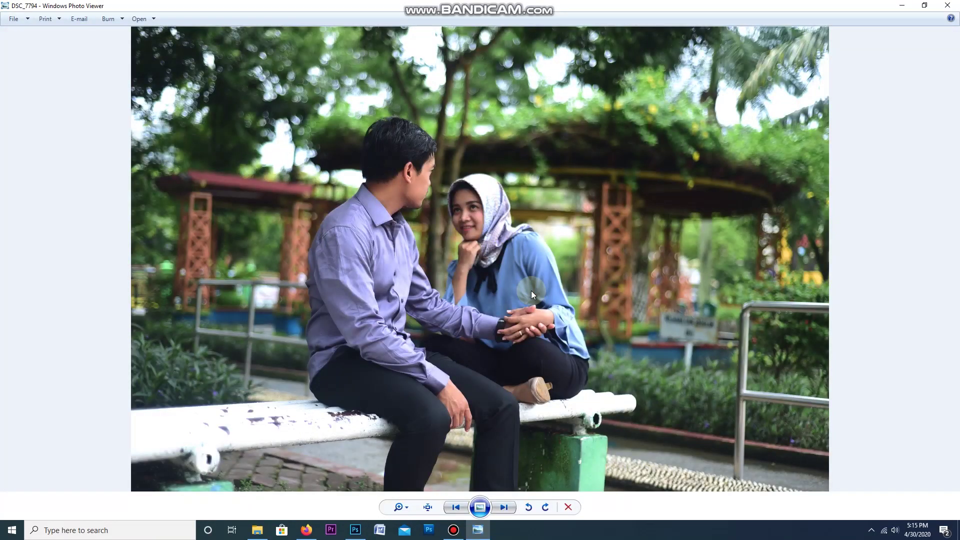
key(Left)
key(Right)
key(Right)
key(Right)
right_click(458, 202)
mouse_move(489, 209)
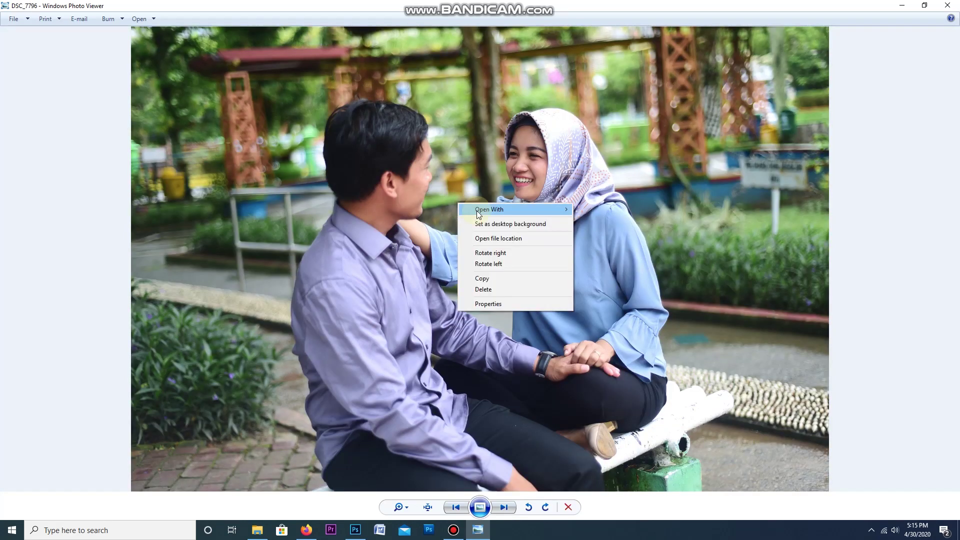
click(608, 266)
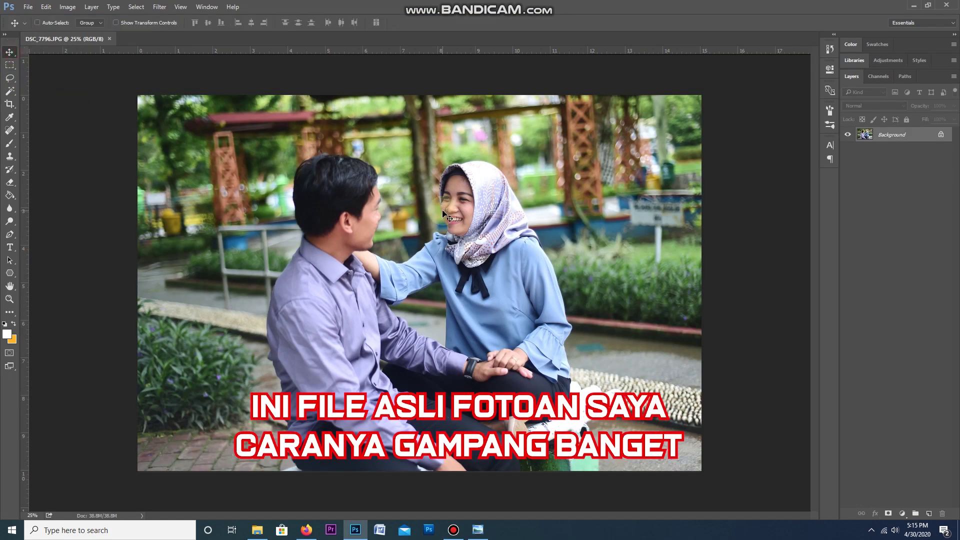
Add a Color Lookup adjustment layer above Background and list its 3D LUT presets
scroll(443, 212, up, 1)
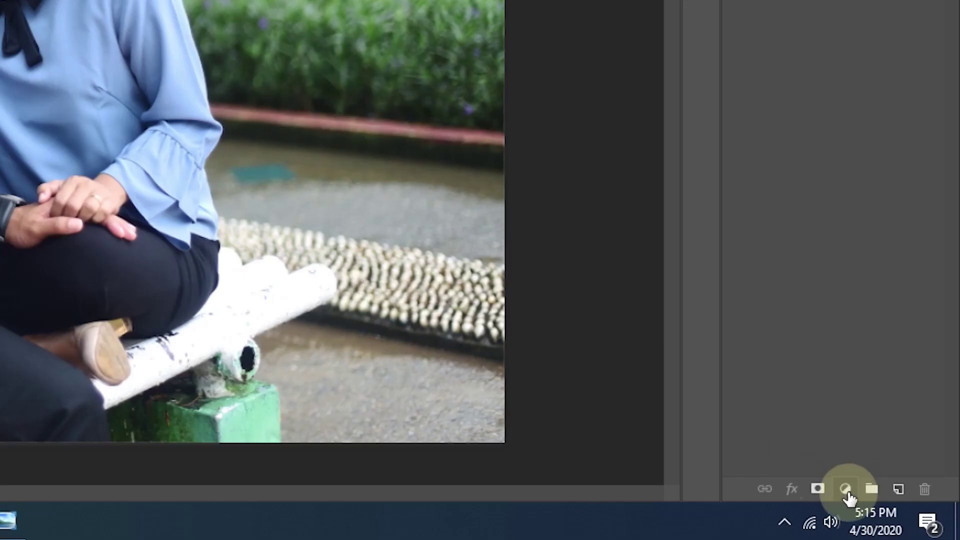
click(847, 490)
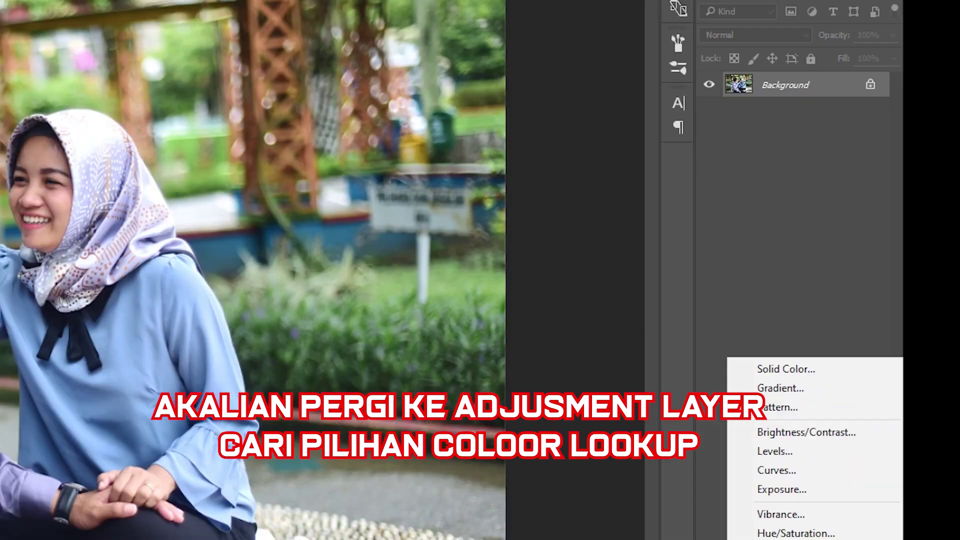
click(842, 365)
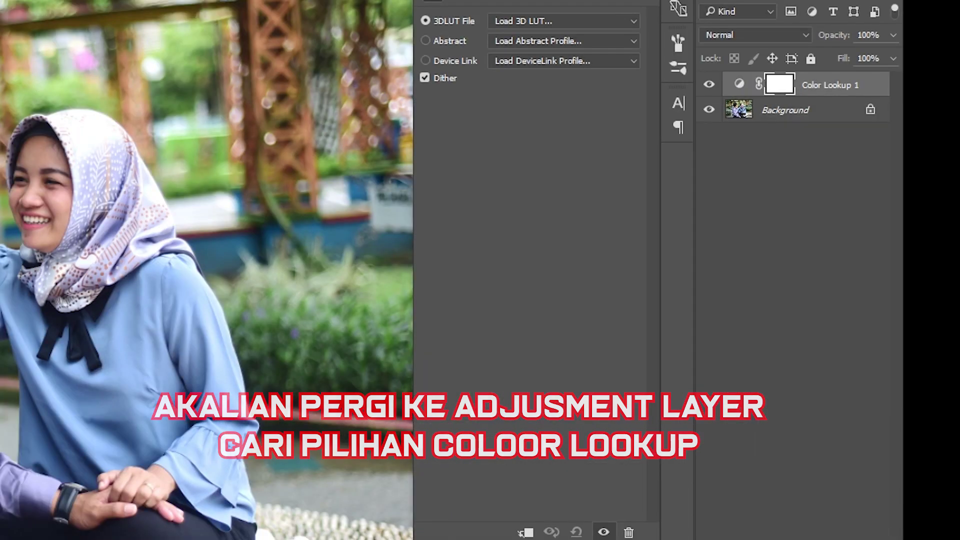
click(544, 22)
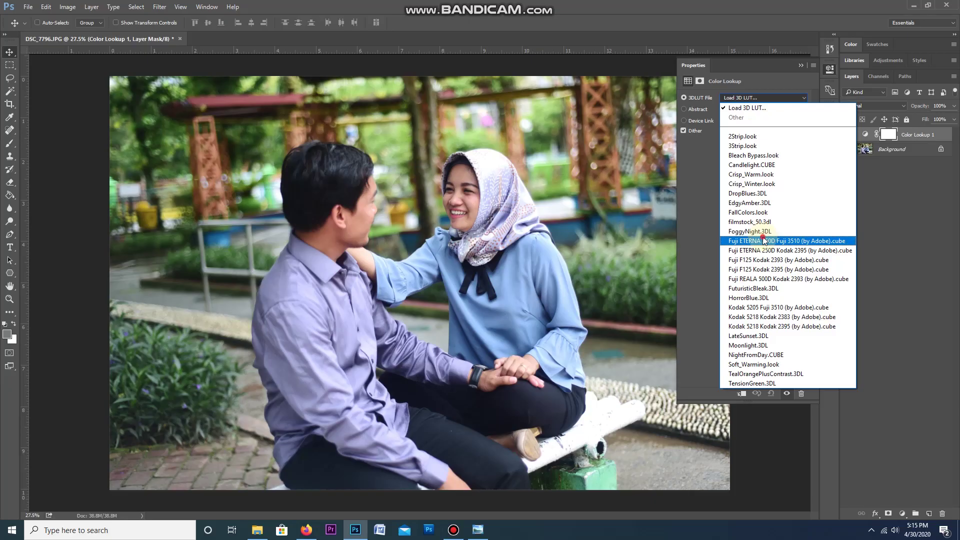
Preview Fuji ETERNA 250D Fuji 3510 and neighbouring LUTs, settle on FoggyNight.3DL, then choose Load 3D LUT
click(765, 241)
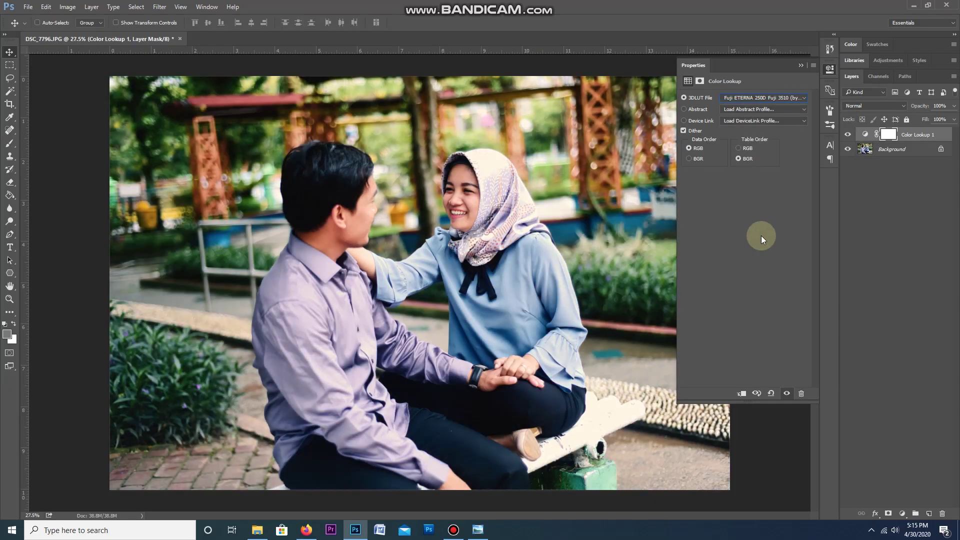
key(Down)
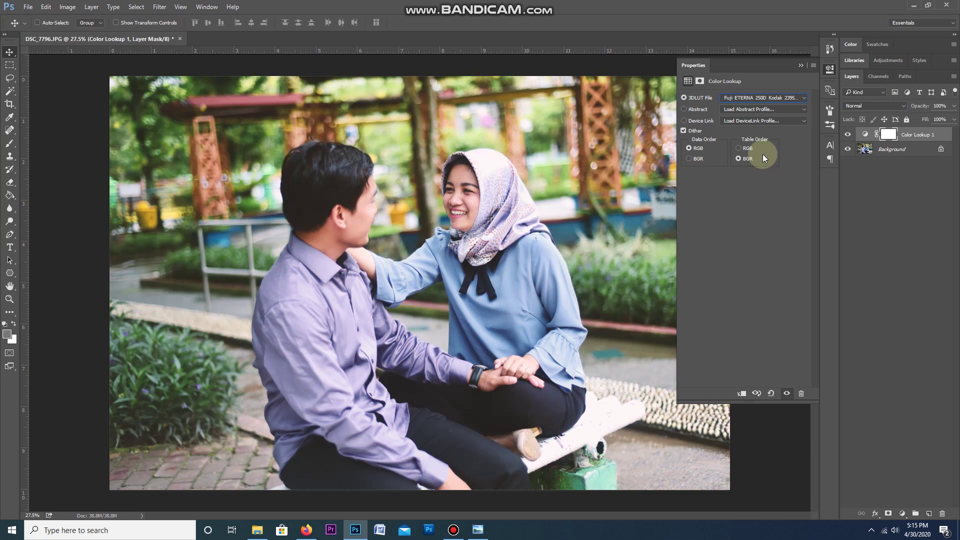
key(Down)
key(Up)
key(Up)
key(Up)
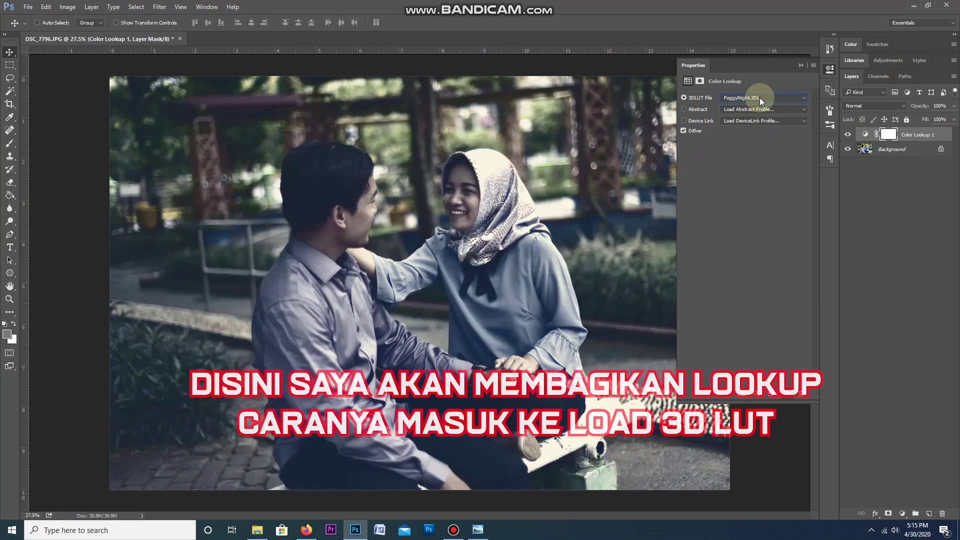
click(760, 98)
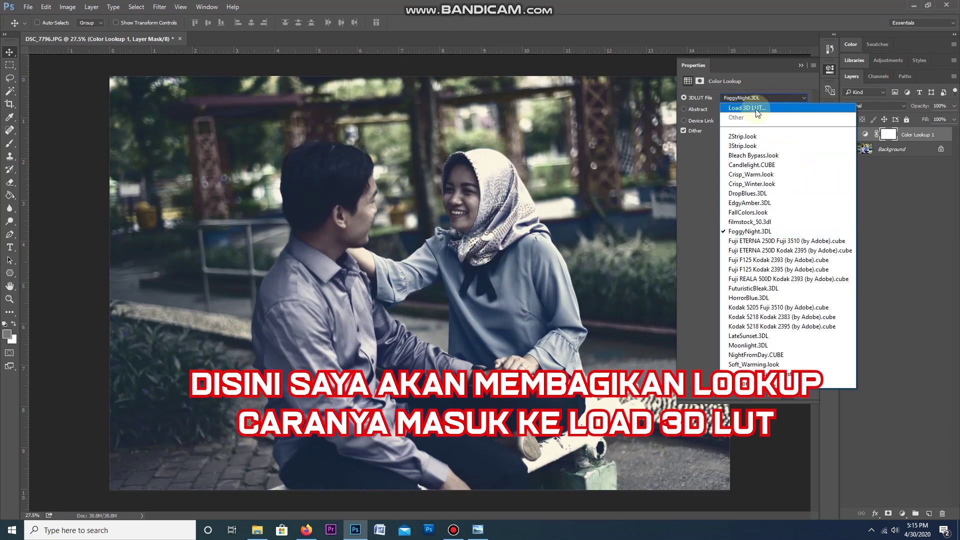
click(756, 109)
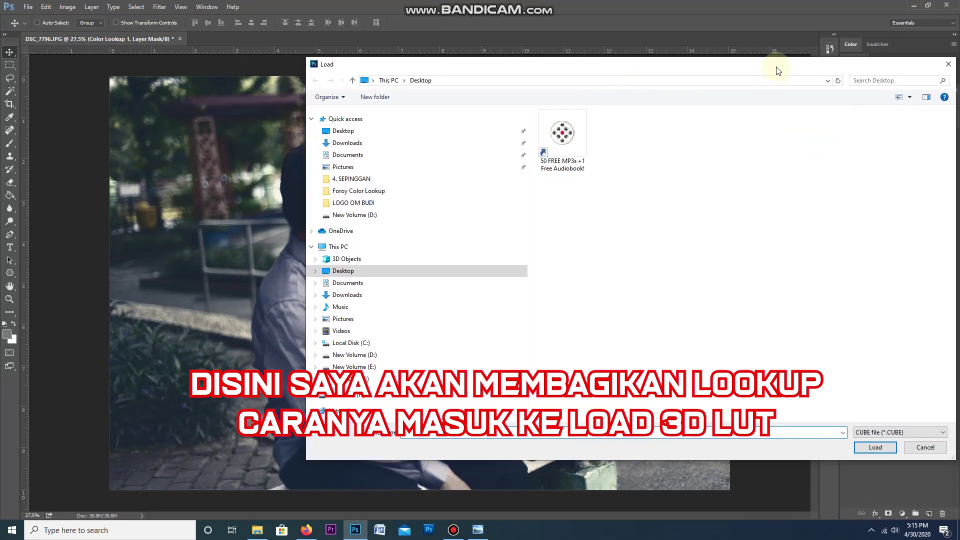
Load Foroy Color 1.CUBE from D:\MASTER\Foroy Color Lookup as the lookup
click(250, 361)
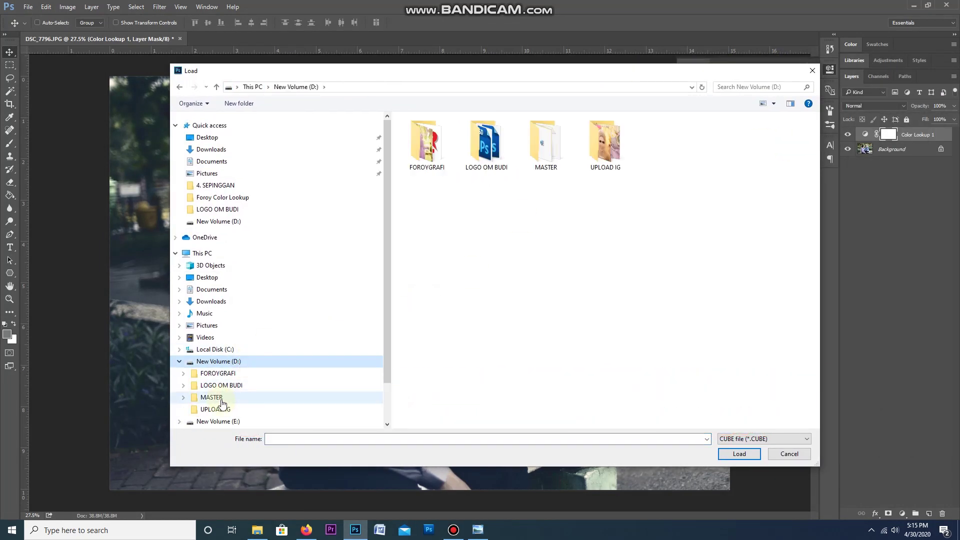
click(223, 398)
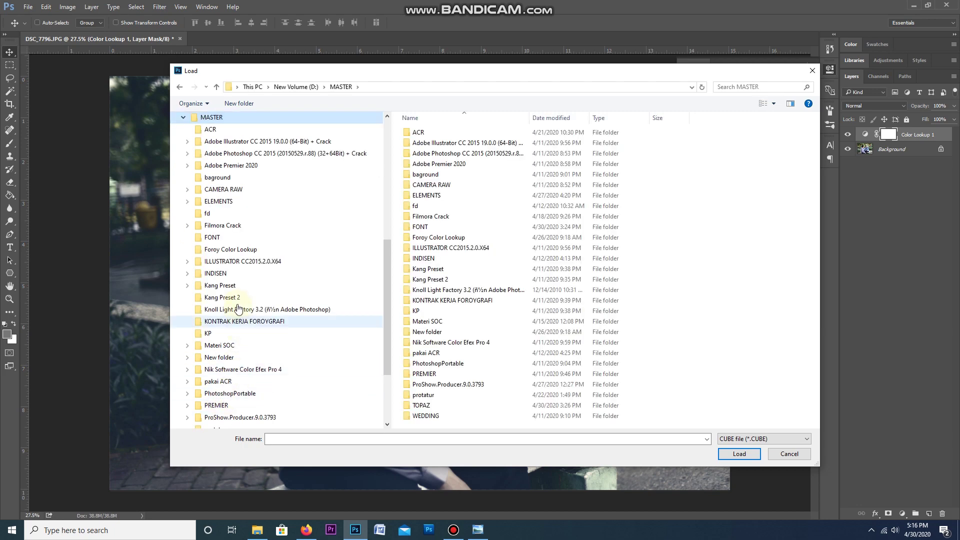
click(231, 250)
click(440, 132)
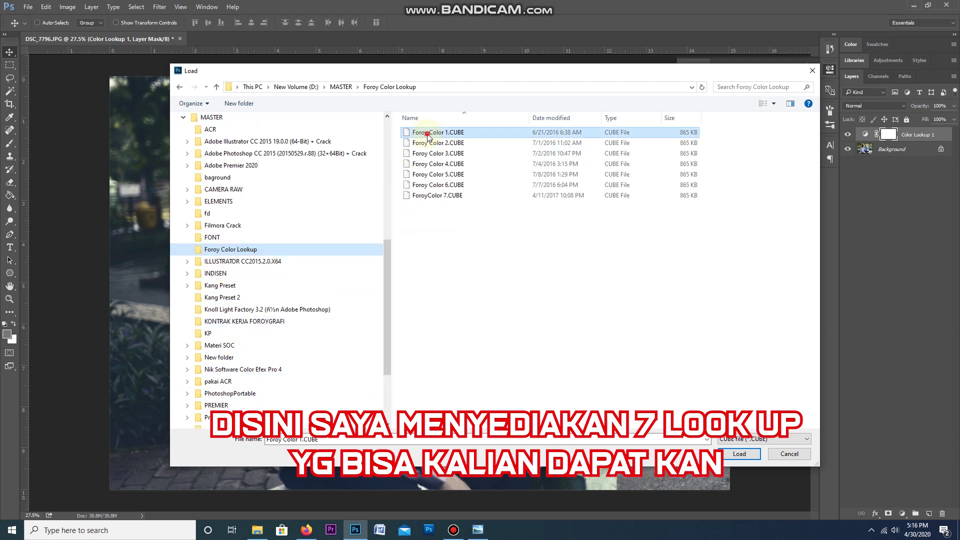
double_click(440, 132)
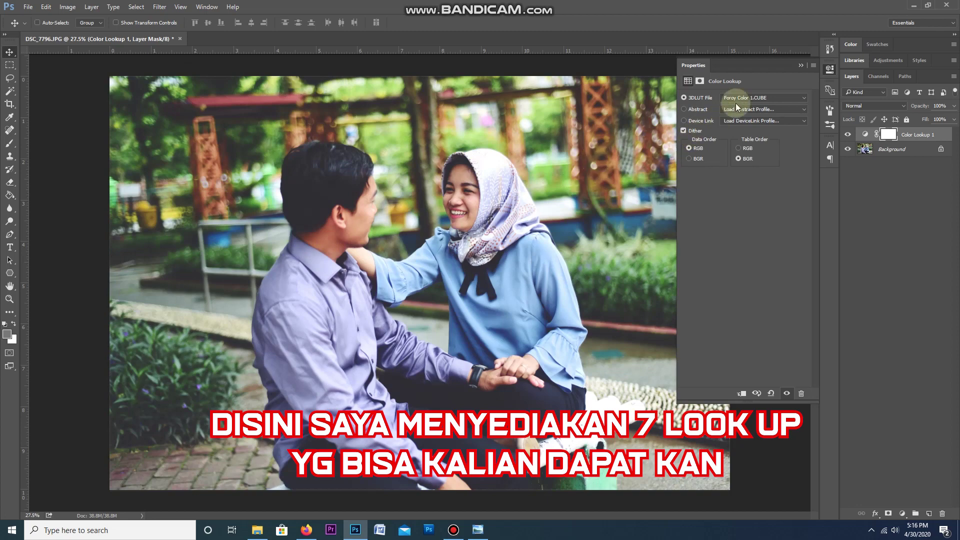
Compare the Foroy Color 3.CUBE, another Foroy Color LUT, and Foroy Color 5.CUBE looks
click(747, 98)
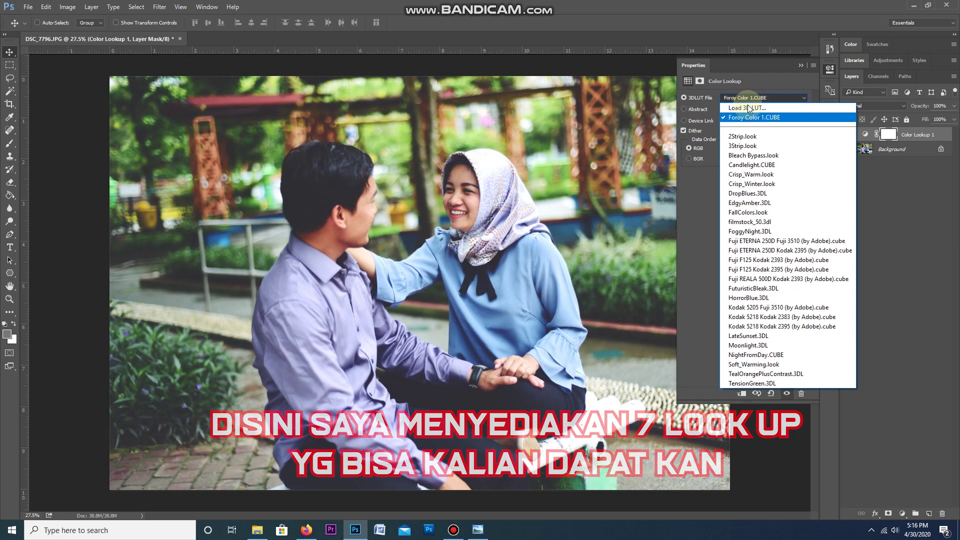
click(748, 109)
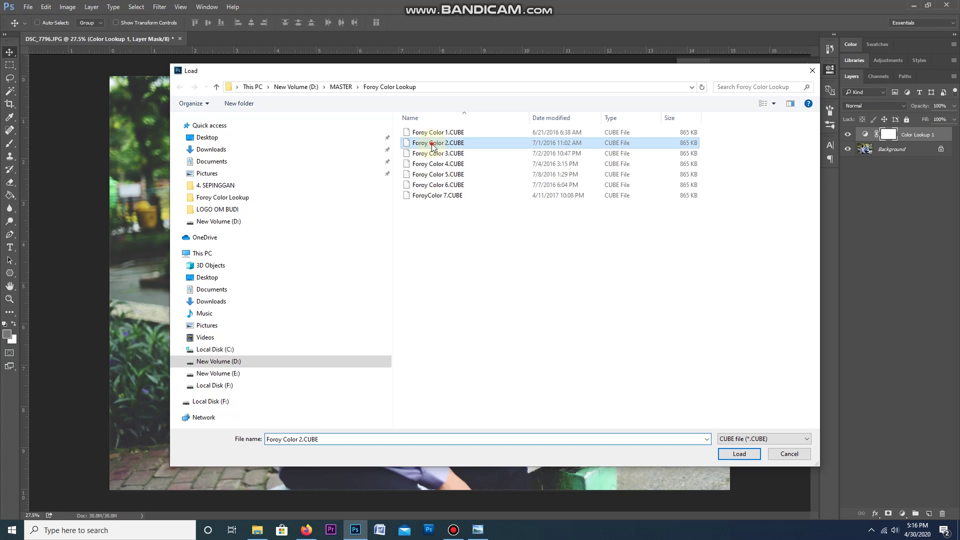
double_click(431, 154)
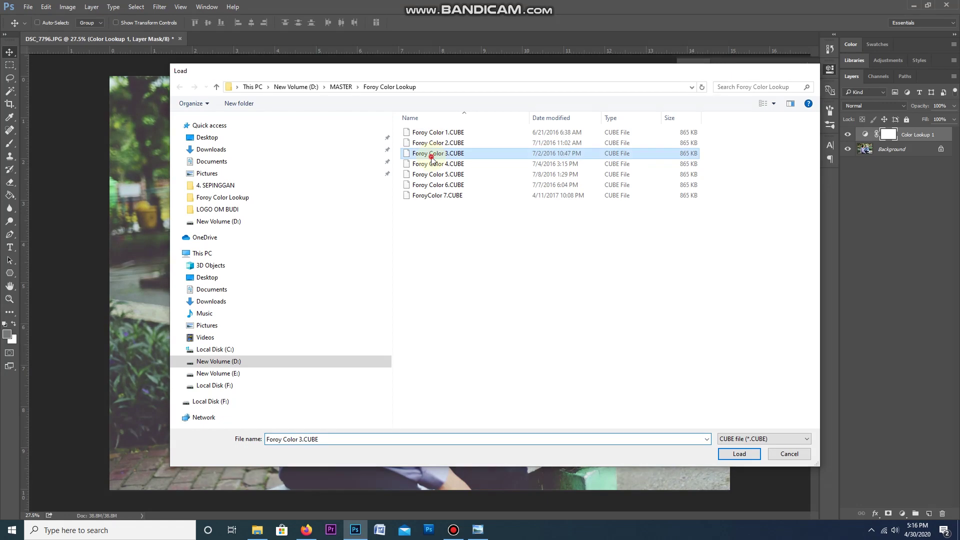
click(755, 98)
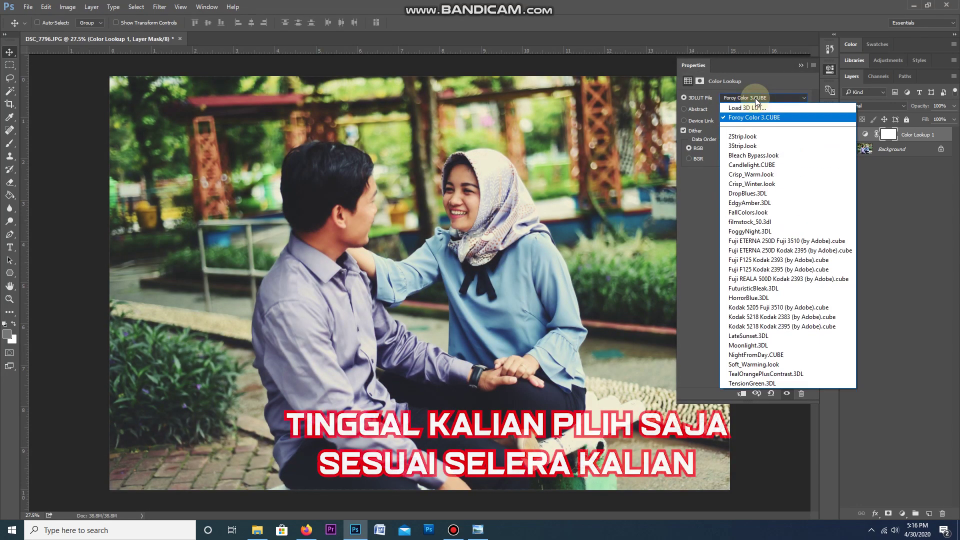
click(756, 109)
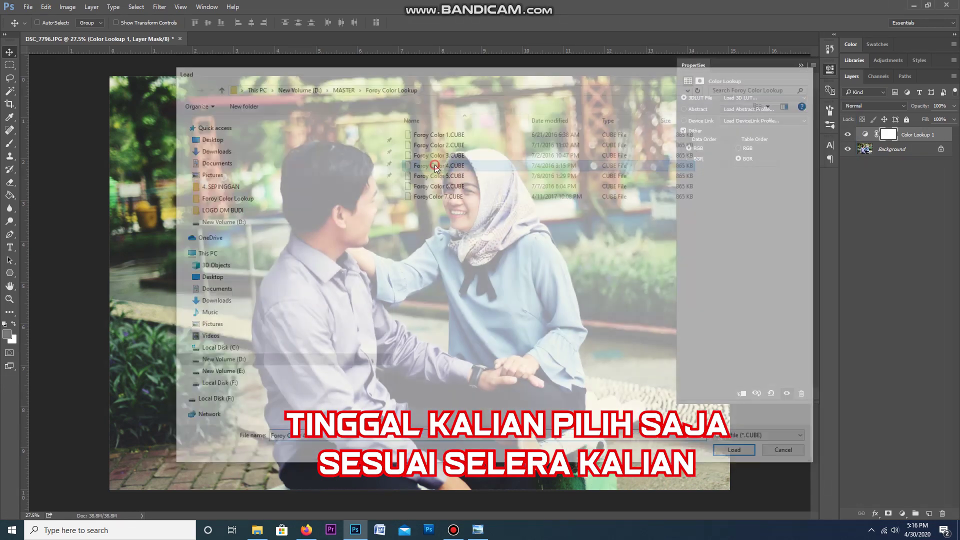
double_click(435, 164)
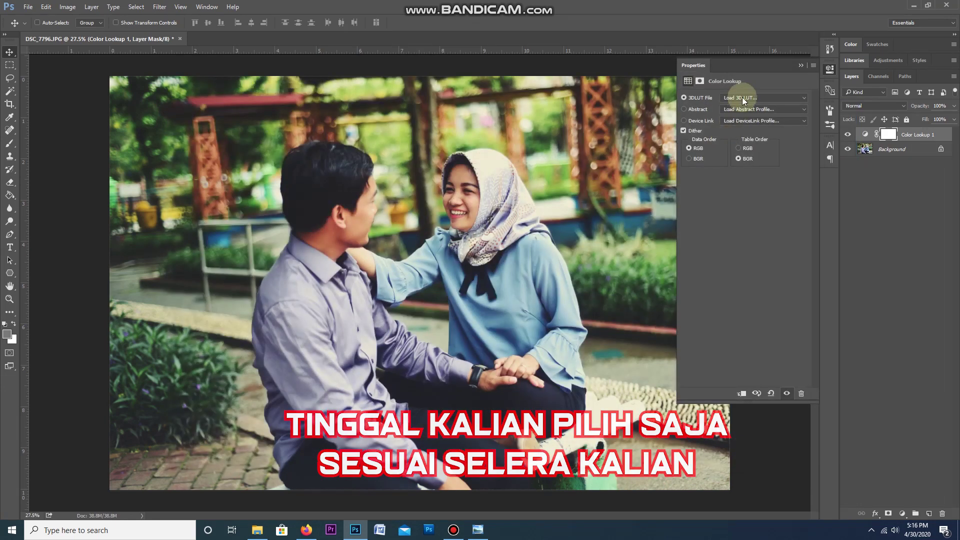
click(742, 97)
click(757, 108)
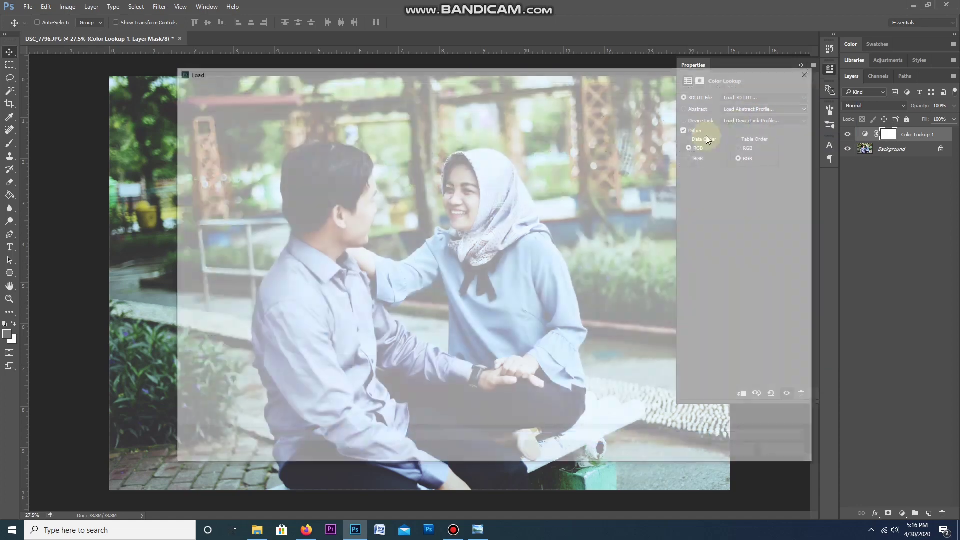
double_click(436, 175)
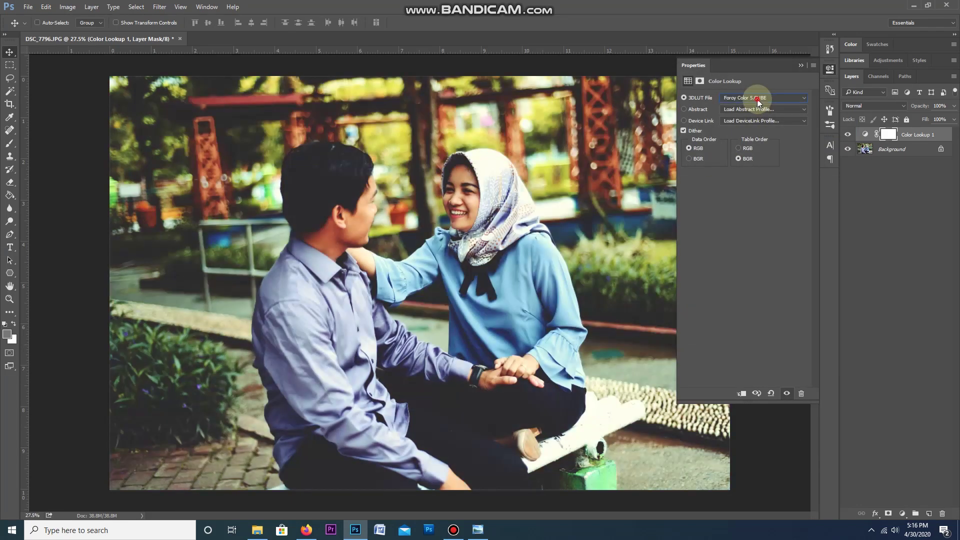
Try the ForoyColor 7 LUT, then return to Foroy Color 3.CUBE
click(757, 99)
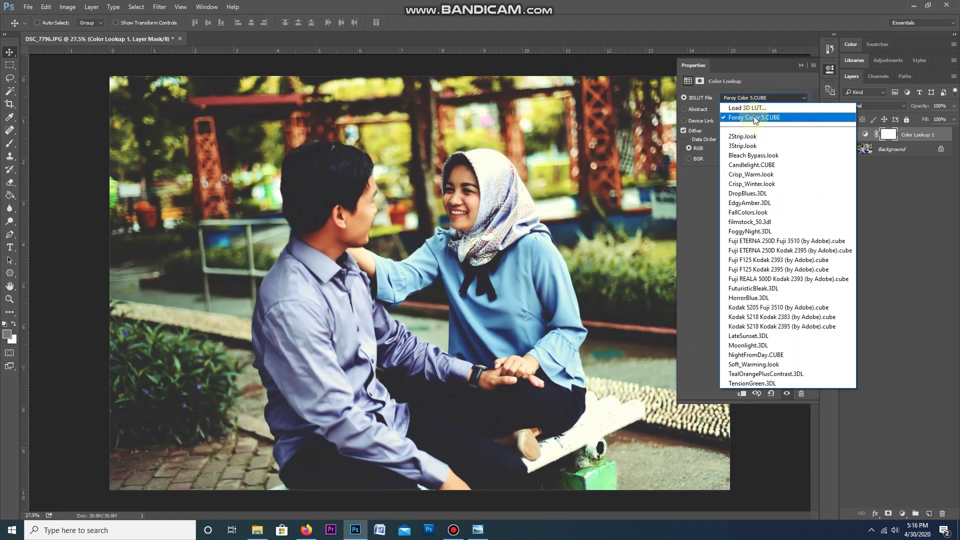
click(756, 109)
double_click(439, 194)
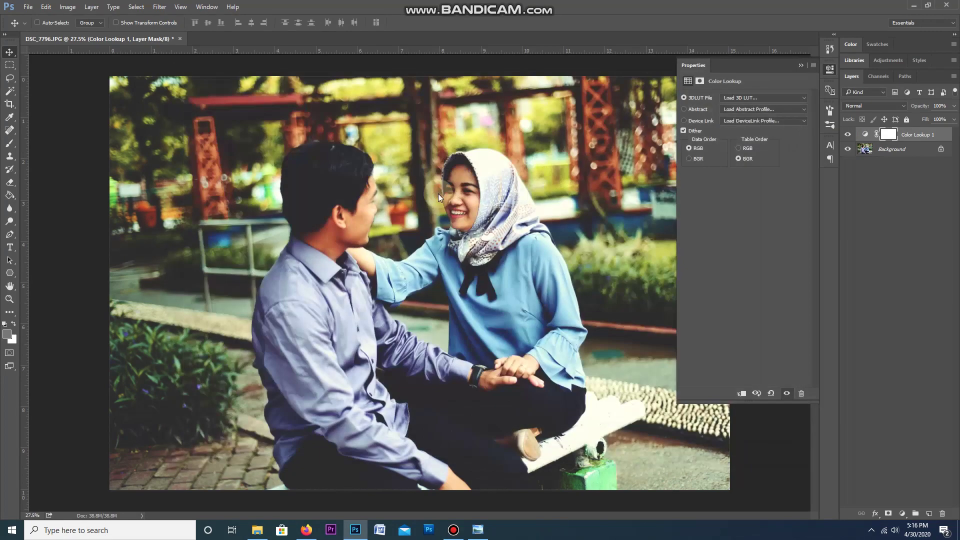
click(750, 98)
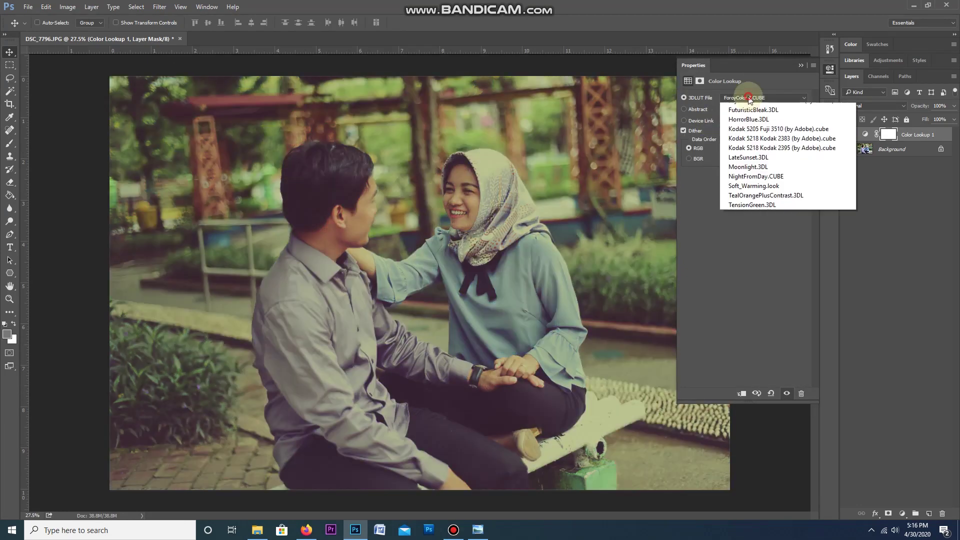
click(751, 108)
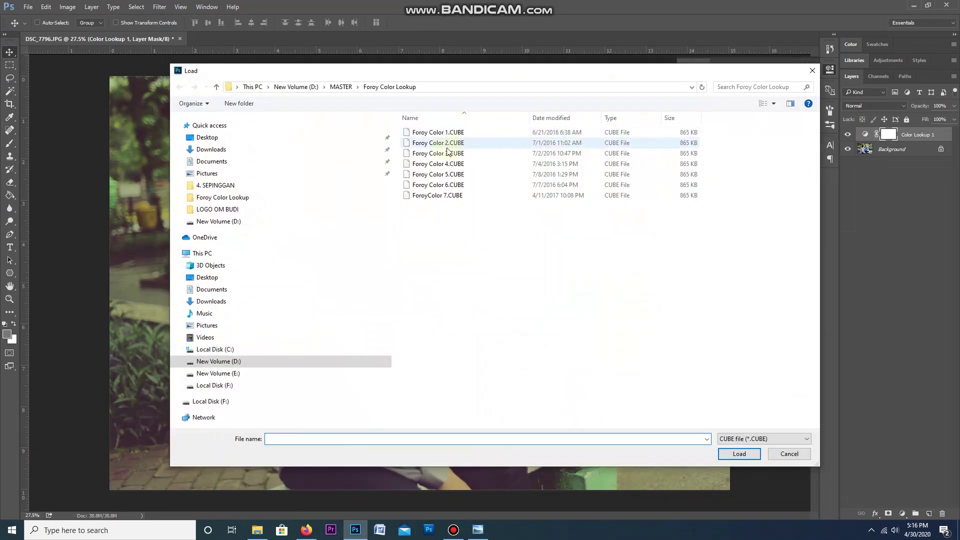
double_click(438, 153)
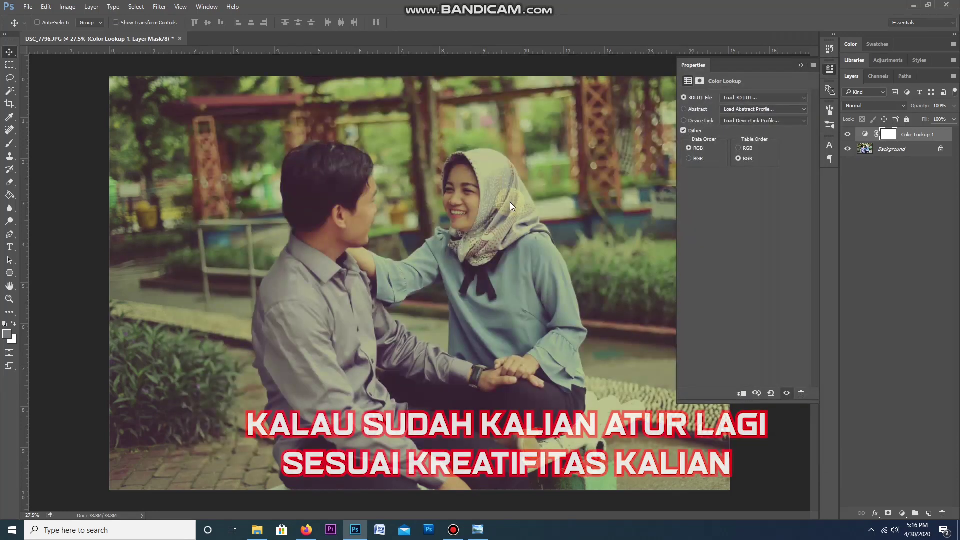
Add an Exposure 1 layer above Color Lookup 1 with Exposure -0.06 and Gamma Correction 1.11
click(902, 513)
click(889, 369)
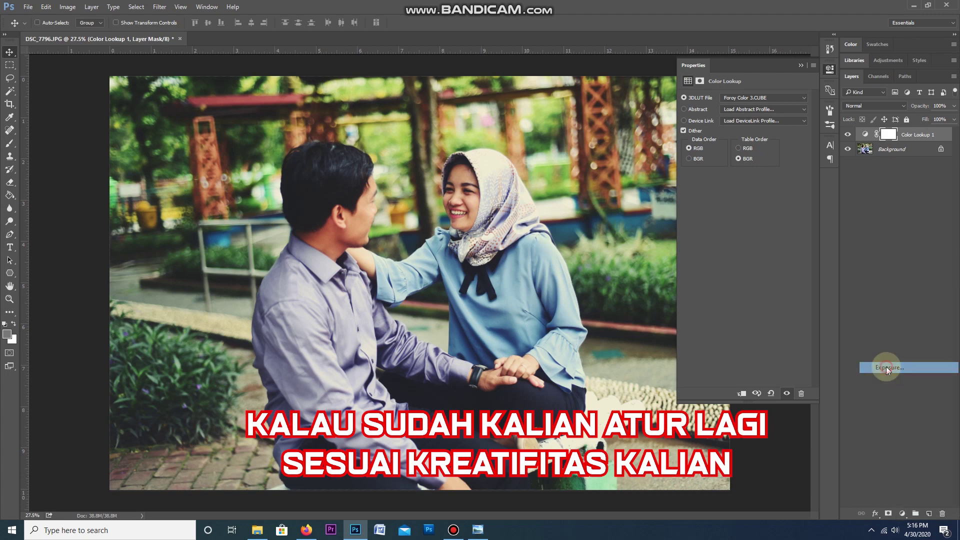
mouse_move(744, 121)
mouse_down()
mouse_move(733, 155)
mouse_move(757, 158)
mouse_move(740, 159)
mouse_up()
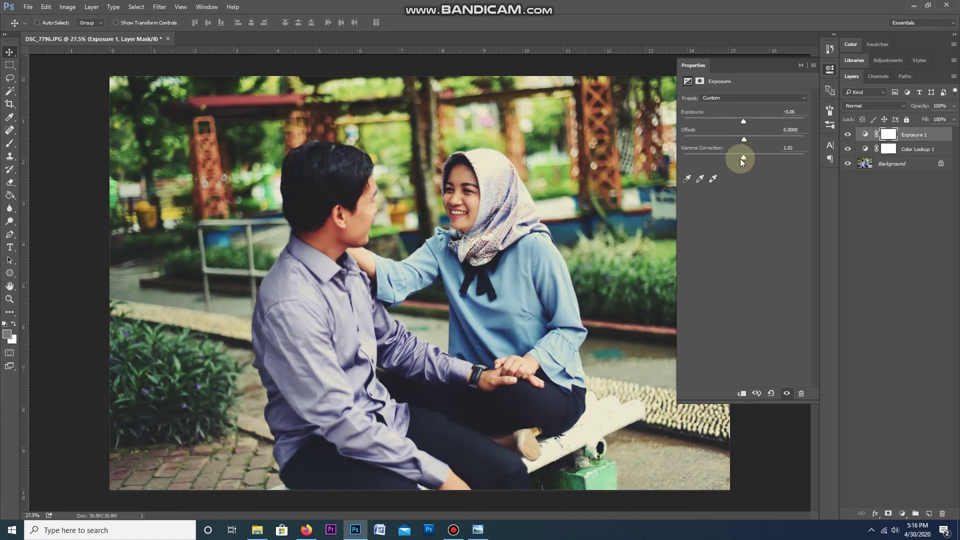
click(900, 516)
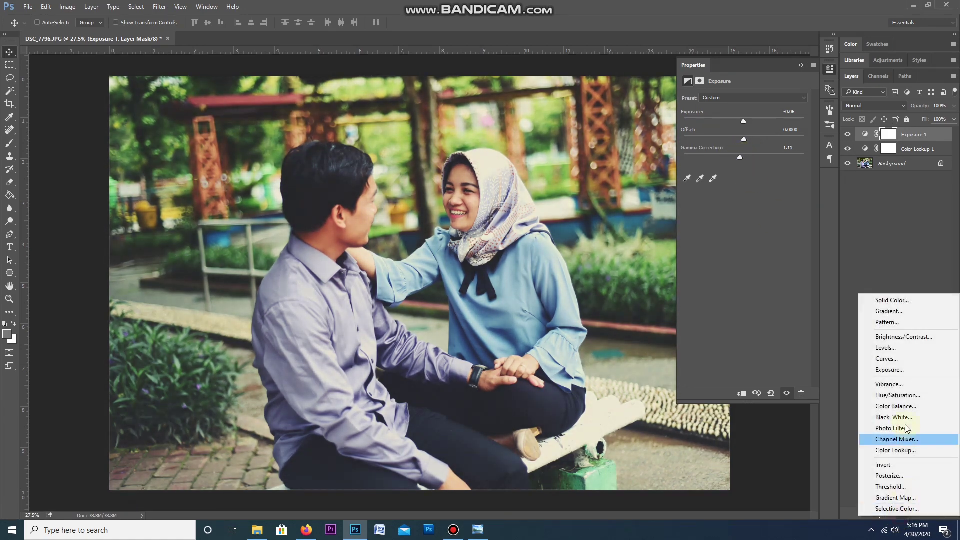
Add a Neutral Density gradient fill, reversed and radial at 253% scale, as an edge vignette
click(888, 312)
click(485, 160)
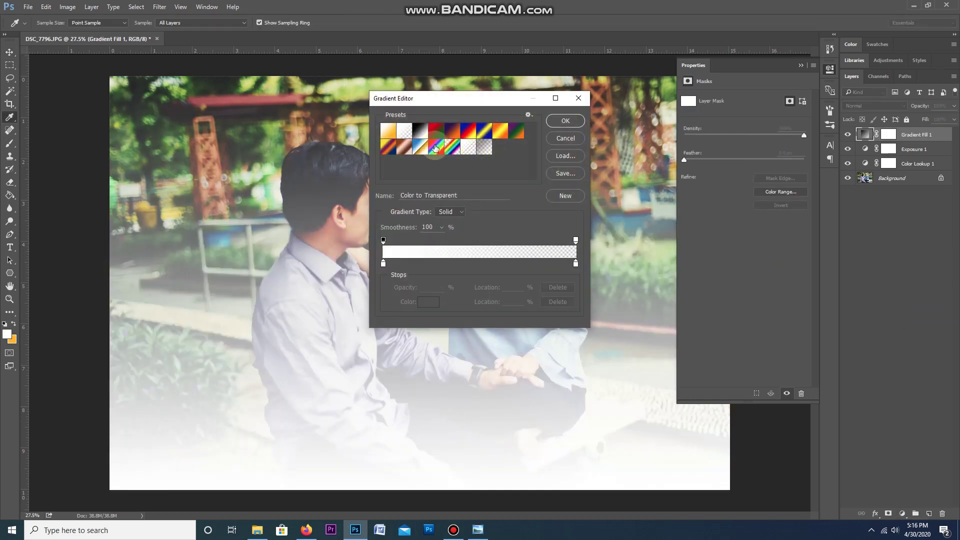
click(483, 148)
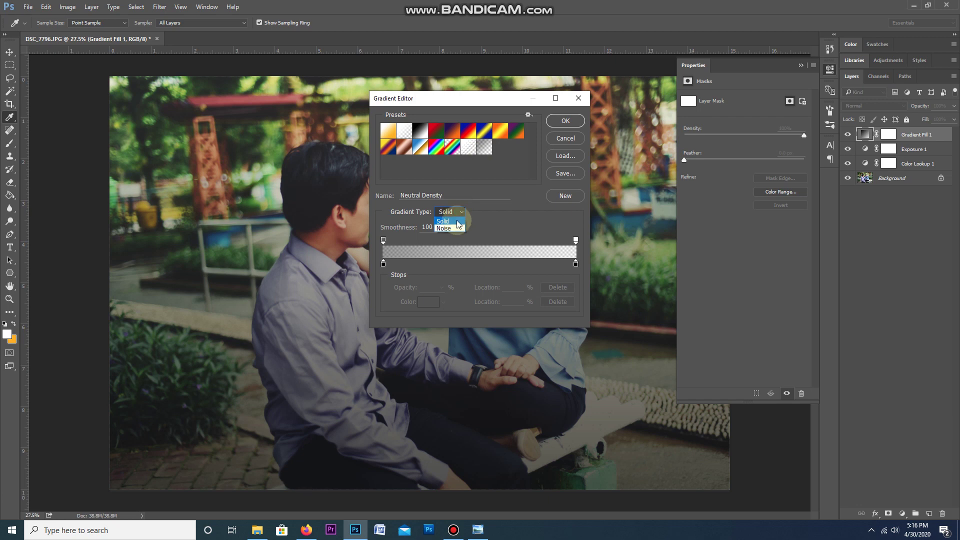
click(564, 123)
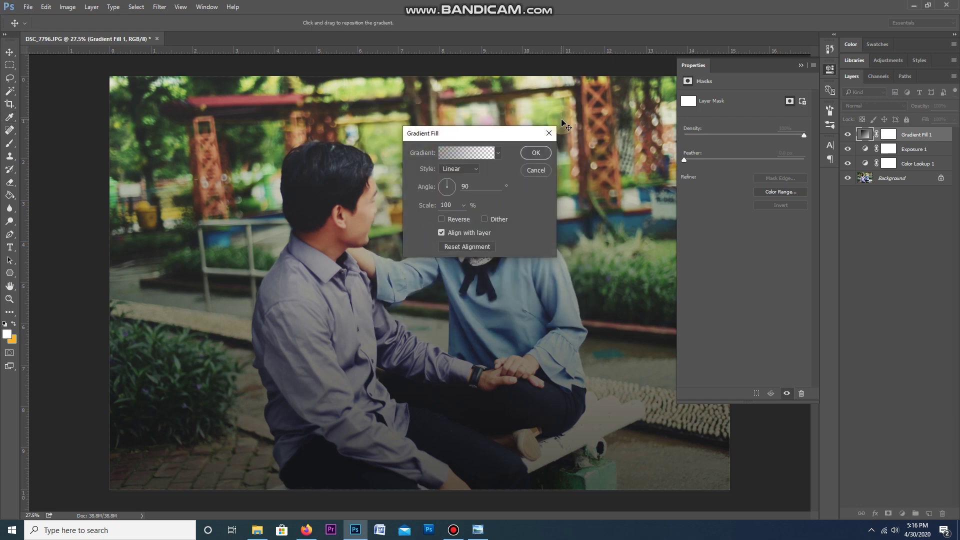
click(464, 223)
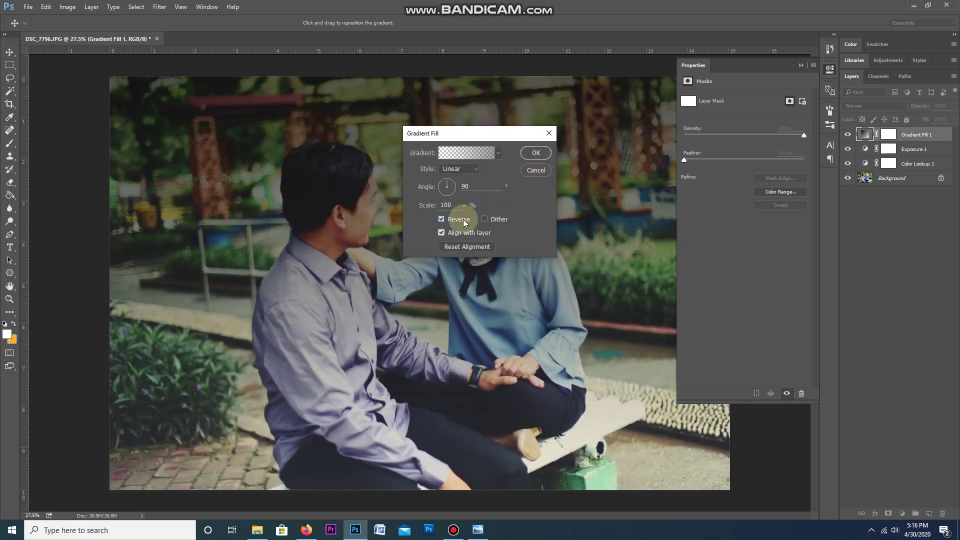
click(463, 186)
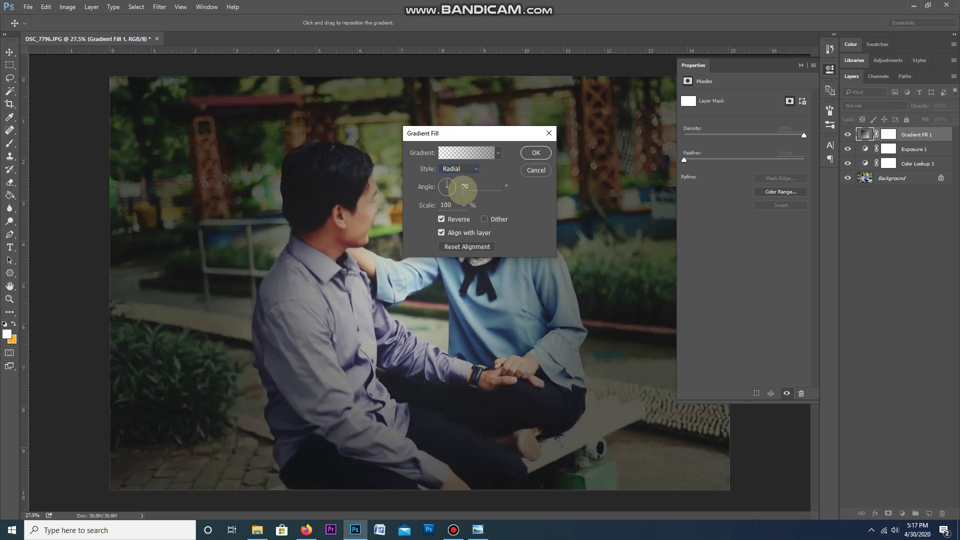
click(464, 205)
mouse_move(459, 218)
mouse_down()
mouse_move(488, 219)
mouse_move(469, 218)
mouse_up()
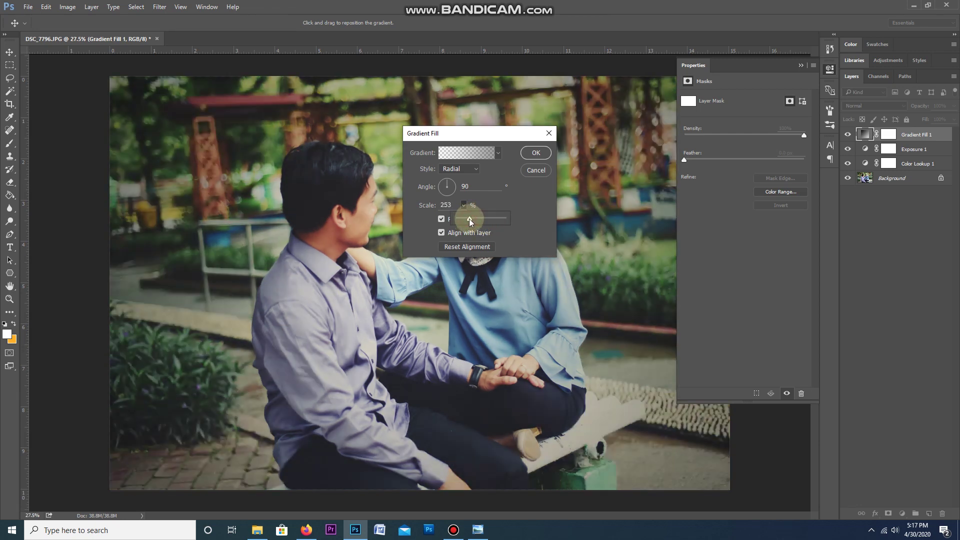
click(534, 155)
key(ctrl+minus)
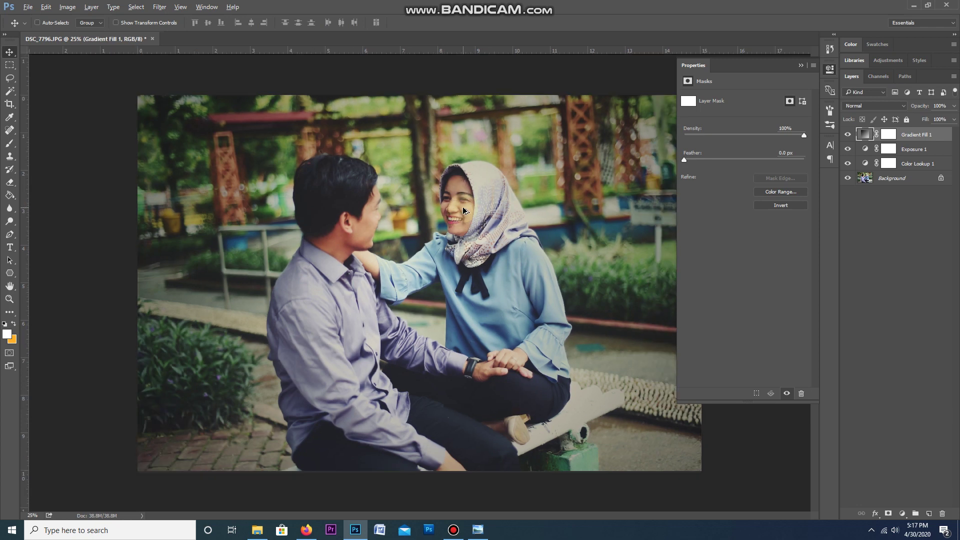
click(463, 207)
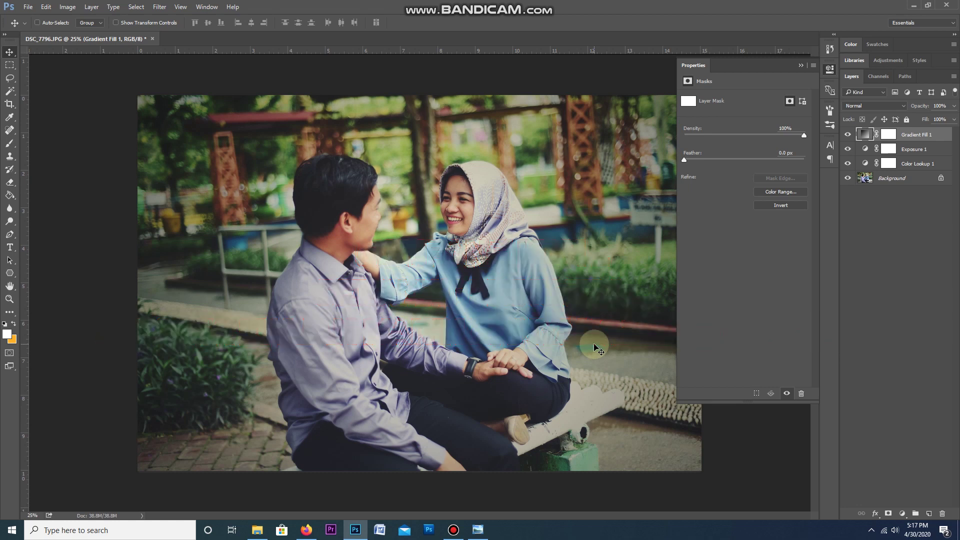
click(875, 301)
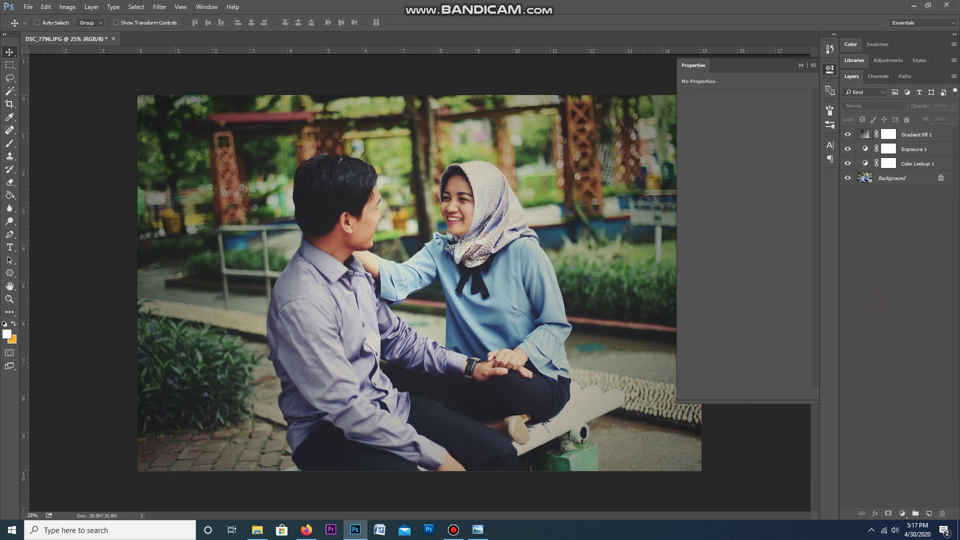